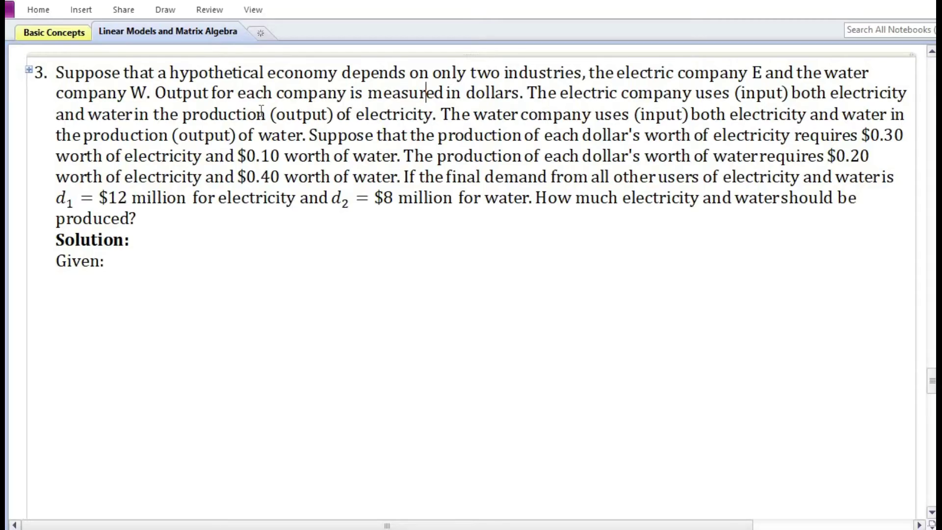
Step: Highlight the electricity inputs sentence, the $0.10 and $0.40 water costs, and the final demand clause
click(238, 135)
drag(155, 93, 802, 97)
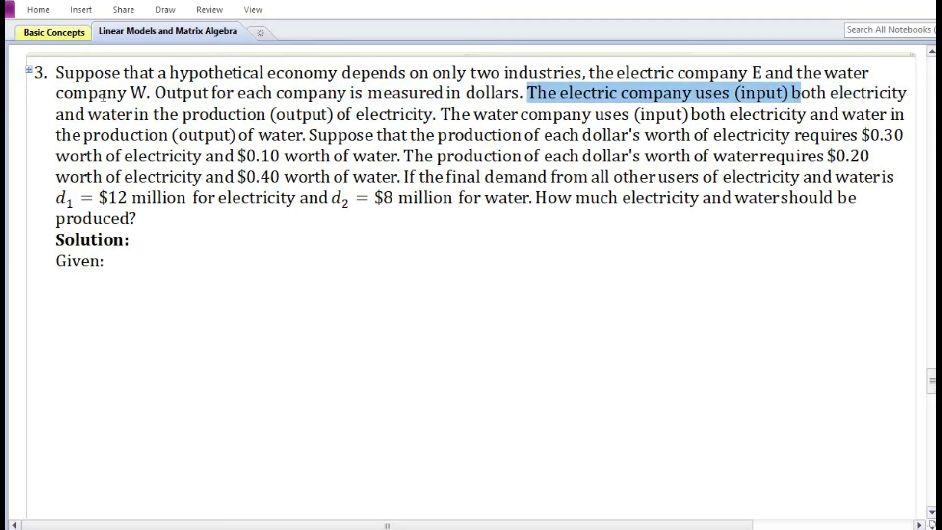
drag(75, 113, 535, 142)
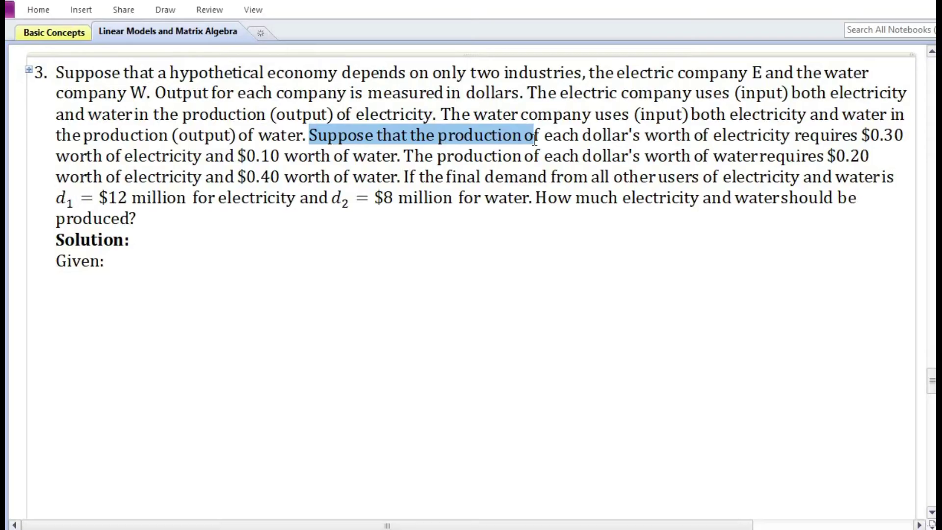
drag(238, 156, 279, 156)
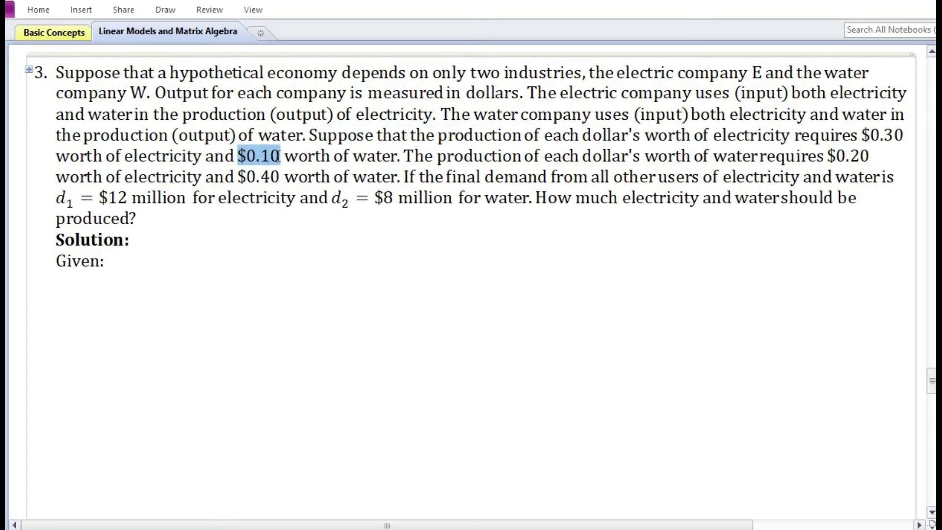
click(439, 167)
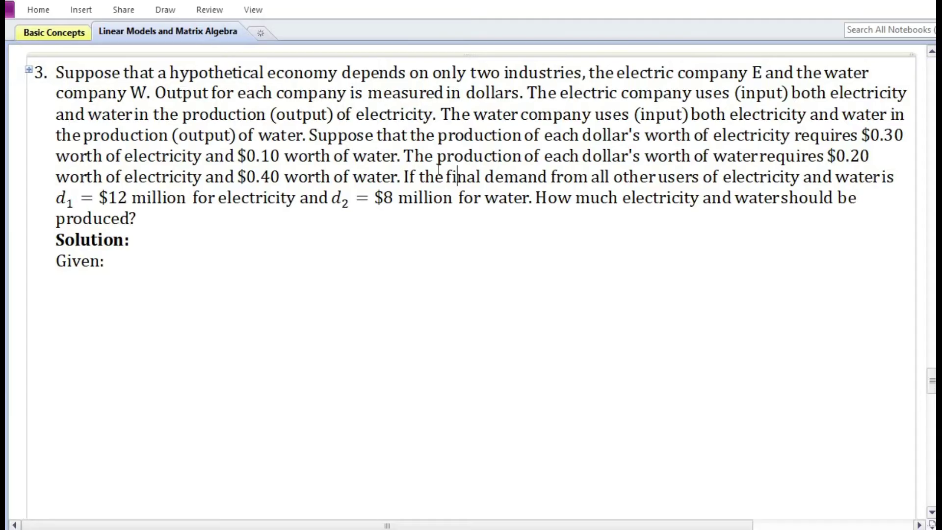
key(Right)
key(Right)
key(Right)
key(Right)
key(Right)
key(Right)
key(Right)
drag(255, 176, 280, 176)
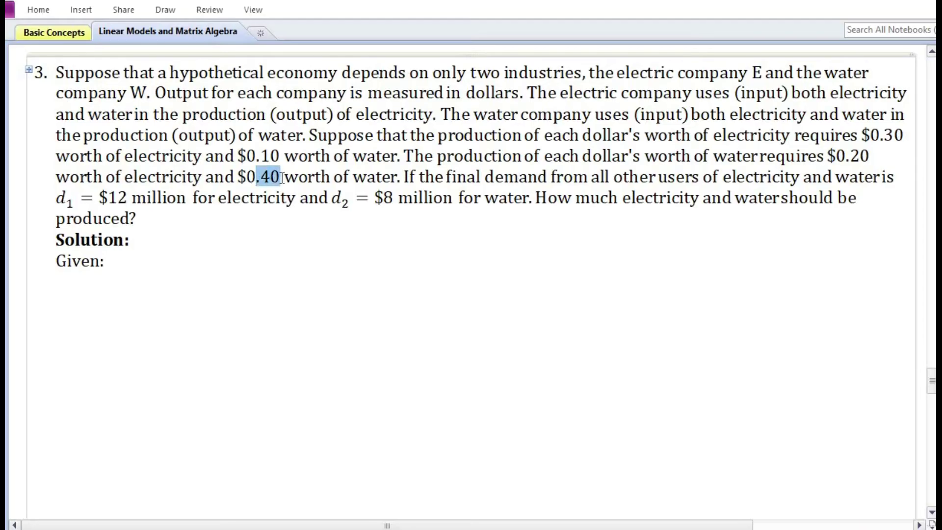
click(354, 194)
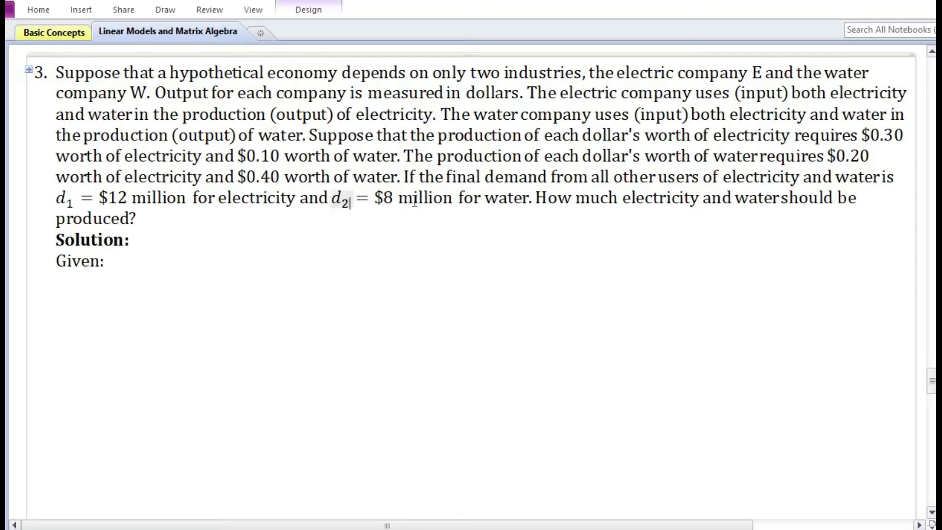
key(ctrl+Left)
key(ctrl+Left)
drag(415, 176, 523, 201)
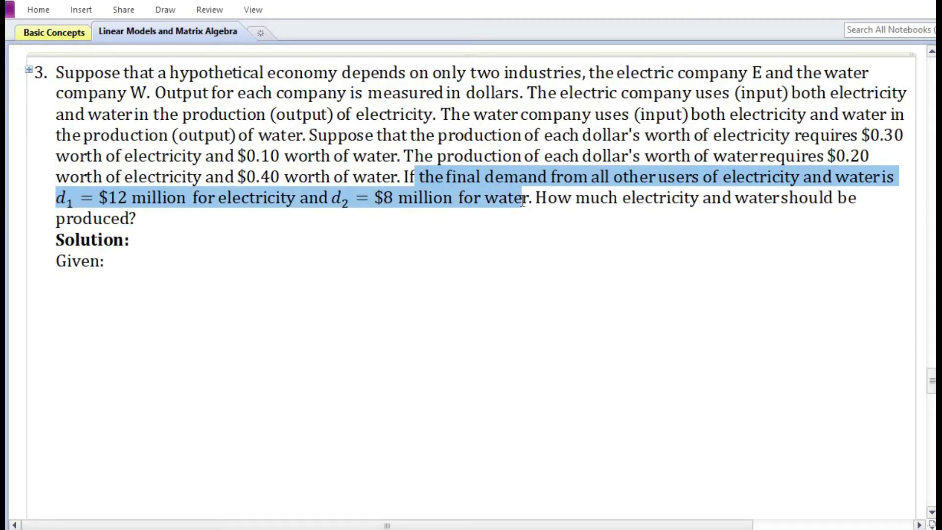
Step: Paste the electricity and water input-cost lines, the final demand sentence and the To find line
click(196, 219)
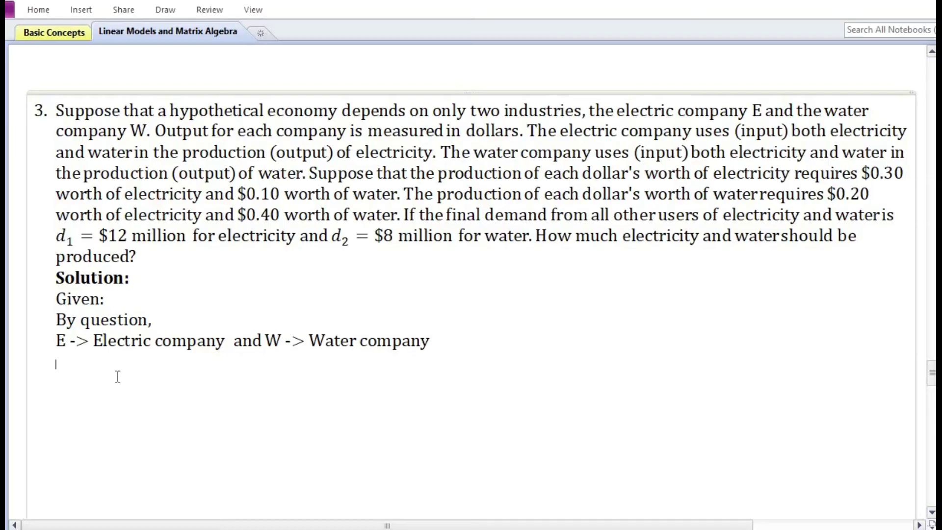
text($0.30 of E and $0.10 of W is used for producing $1 of E)
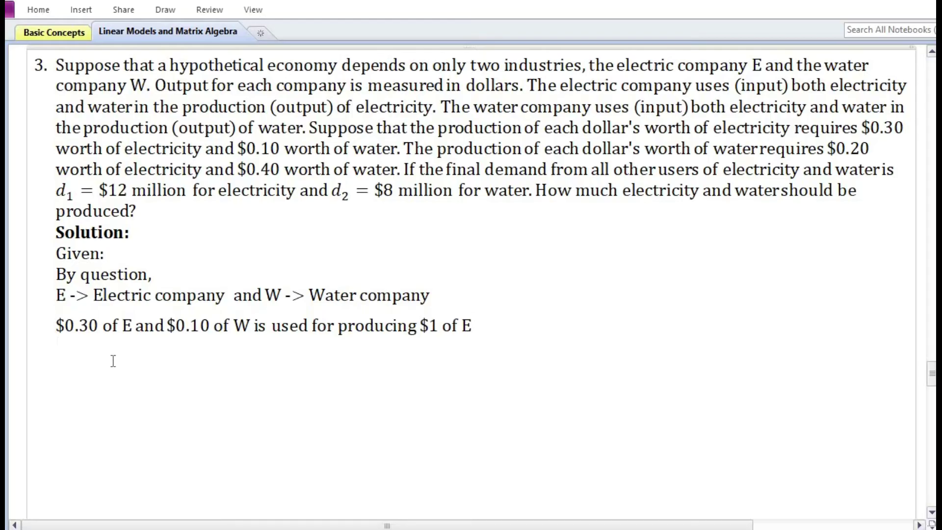
text($0.20 of E and $0.40 of W is used for producing $1 of W)
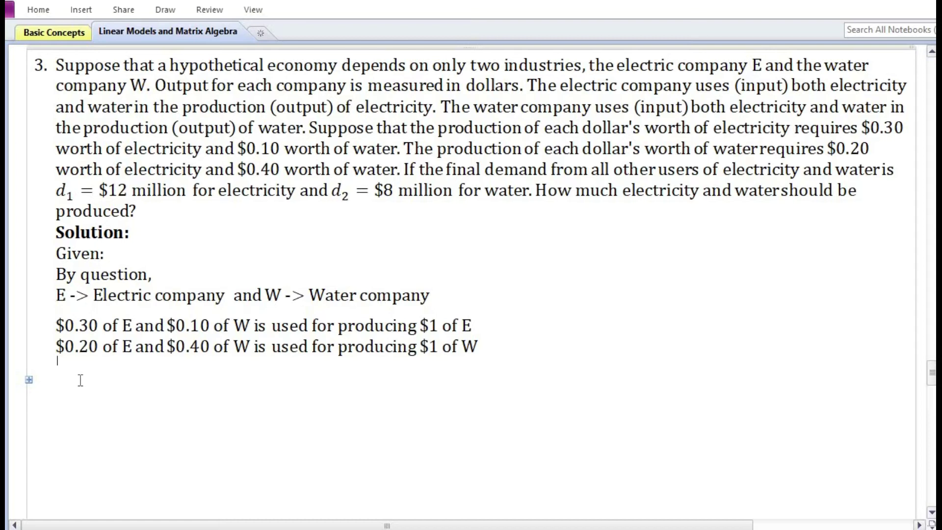
text(The final demand for electricity (E) and water (O) are $12 billion and $8 billion respectively.)
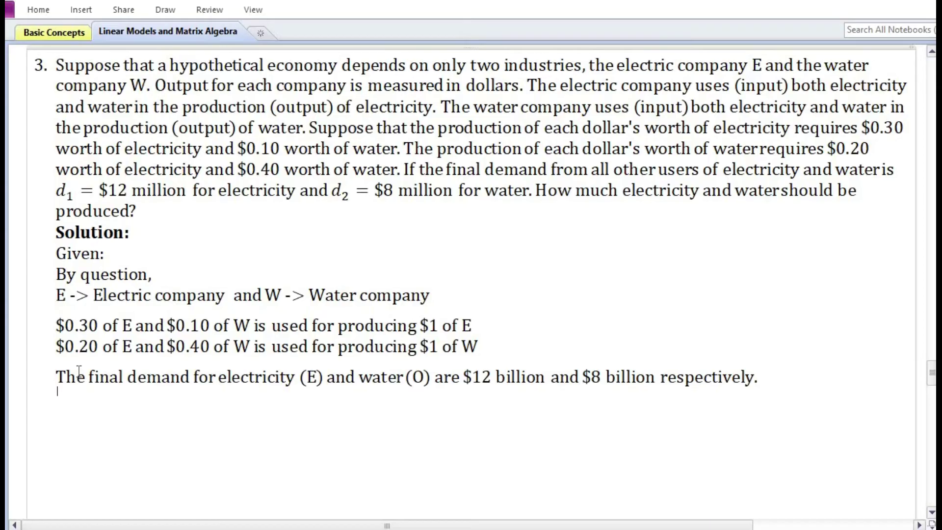
scroll(78, 371, down, 4)
text(To find: Output levels for electric company (E) and water company (W).)
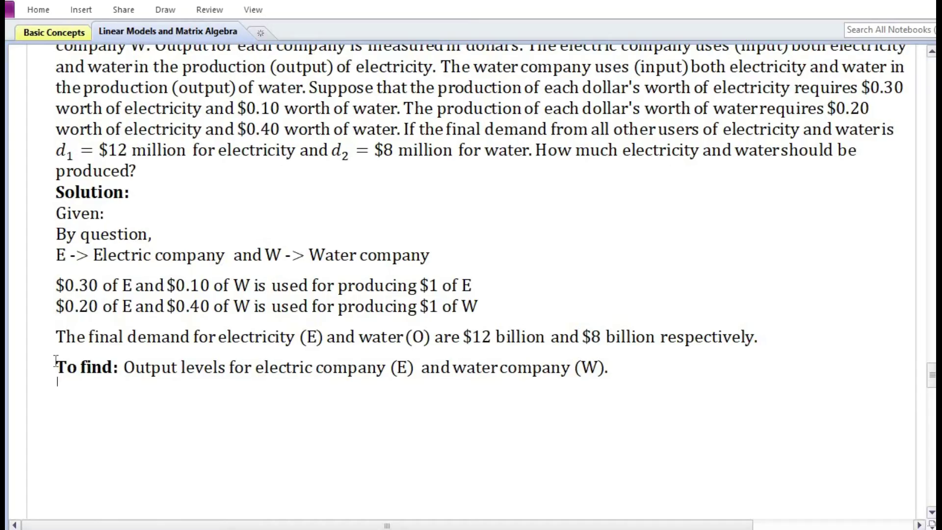
Step: Paste the empty Electricity/Water/Final Demand input-output table with its intro sentence below To find
scroll(56, 363, down, 2)
drag(56, 202, 155, 206)
drag(426, 217, 731, 271)
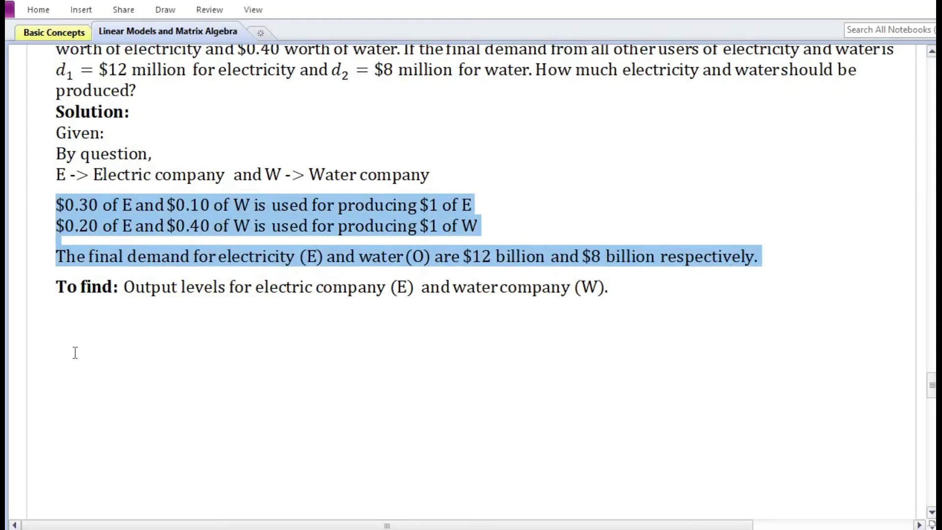
click(74, 324)
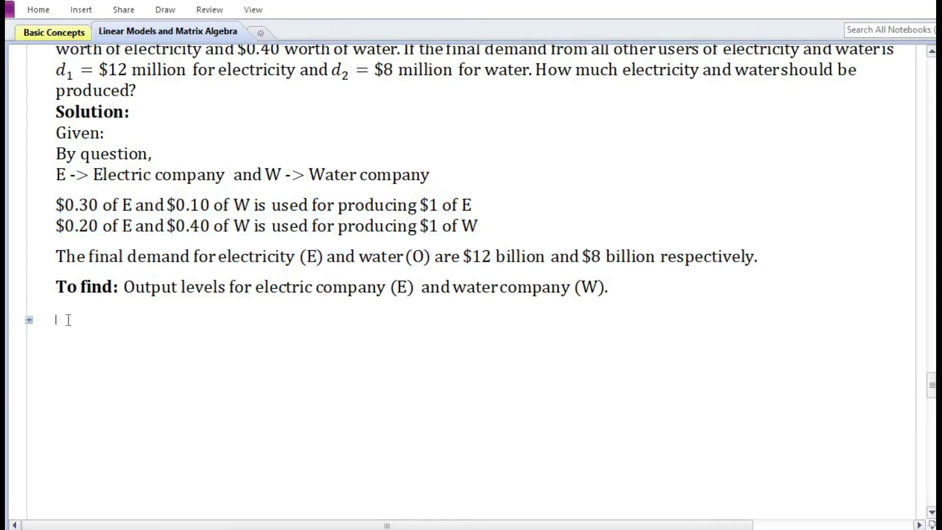
text(Representing the above given information in an input-output table, we have Input Output	Electricity (E)	Water (W)	Final Demand (F) Electricity (E)			 Water (W))
drag(214, 350, 330, 363)
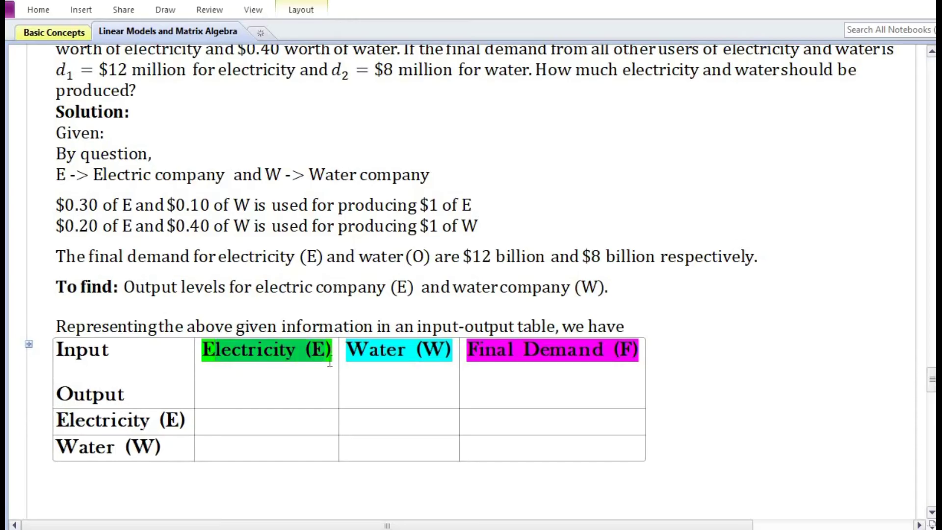
Step: Fill the table with coefficients 0.30, 0.10, 0.20, 0.40 and final demands 12 and 8
click(247, 423)
text(0.30)
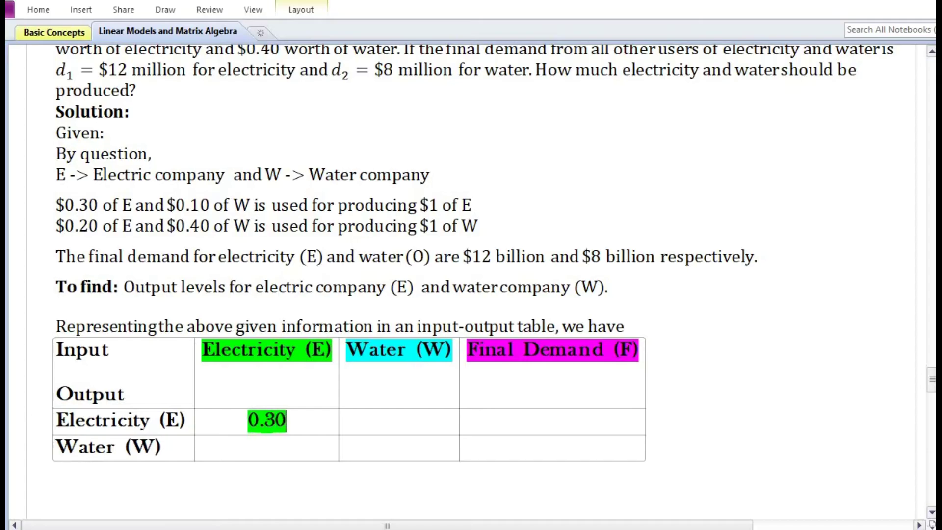
click(266, 448)
text(0.10)
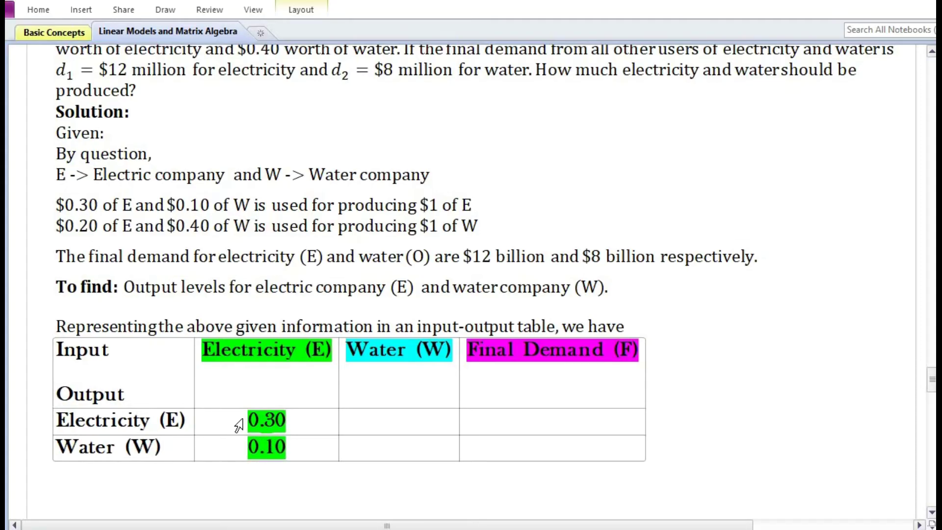
click(382, 428)
text(0.20)
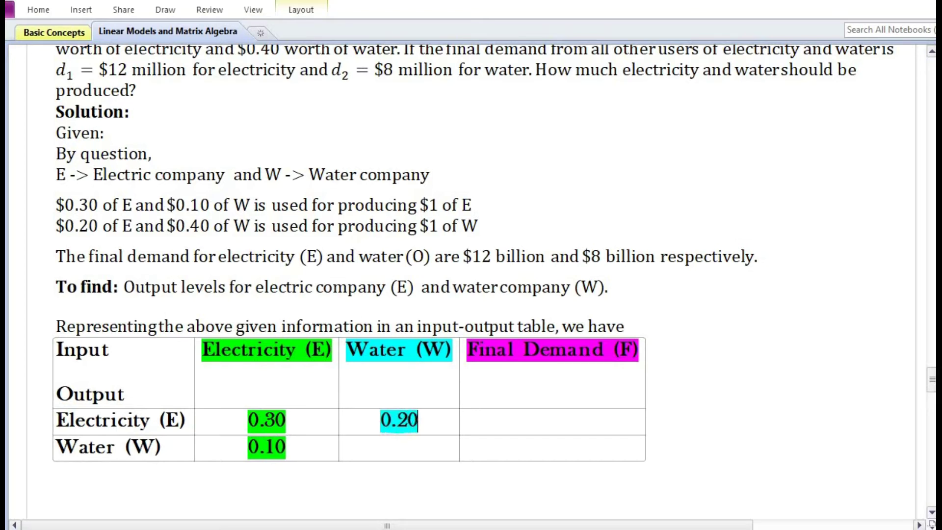
key(Down)
text(0.40)
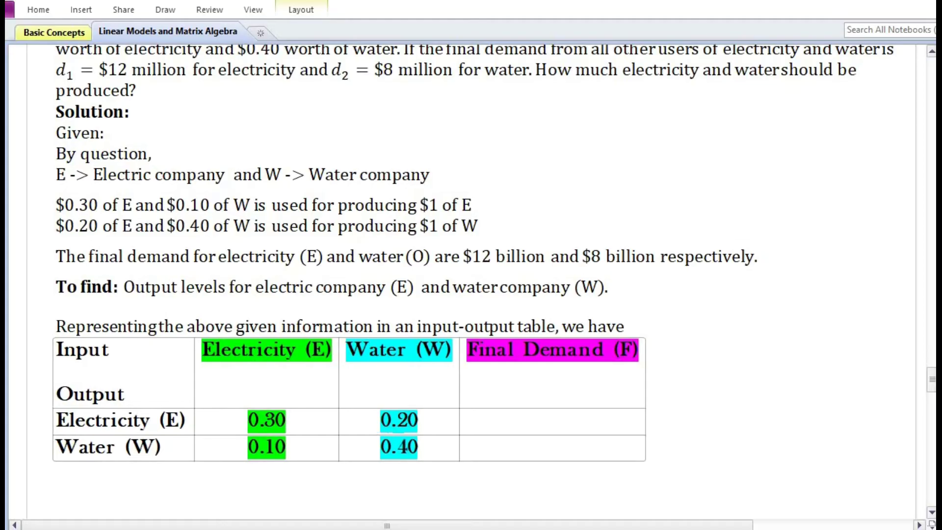
click(532, 417)
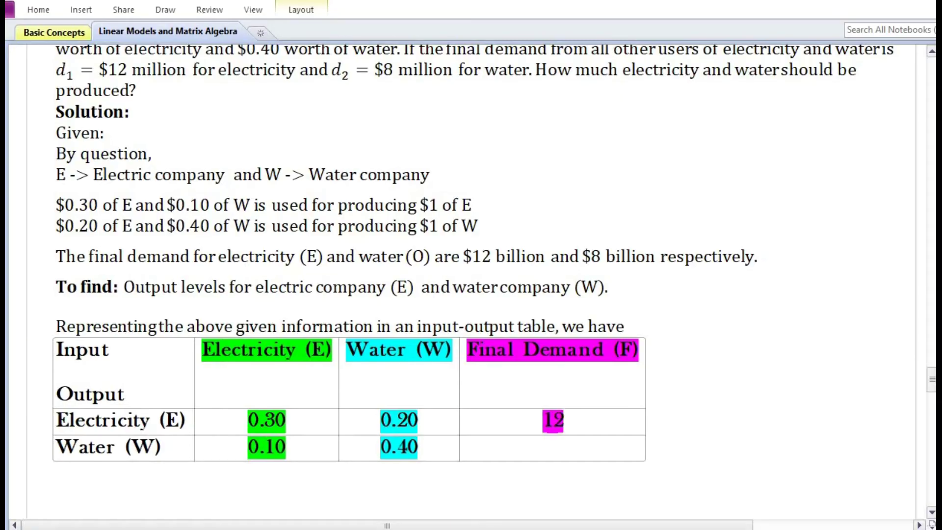
click(553, 448)
text(8)
Step: Paste the equation-form sentence and its two equations below the table
scroll(70, 471, down, 3)
click(71, 471)
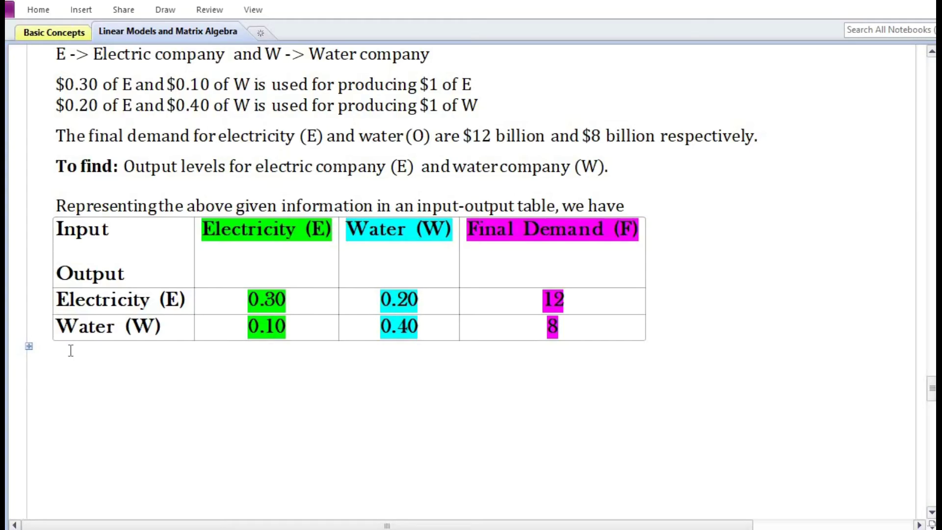
text(Rewriting the above table in equation form, we have E = 0.30.E + 0.20.W + 12 W = 0.10.E + 0.40.W + 8)
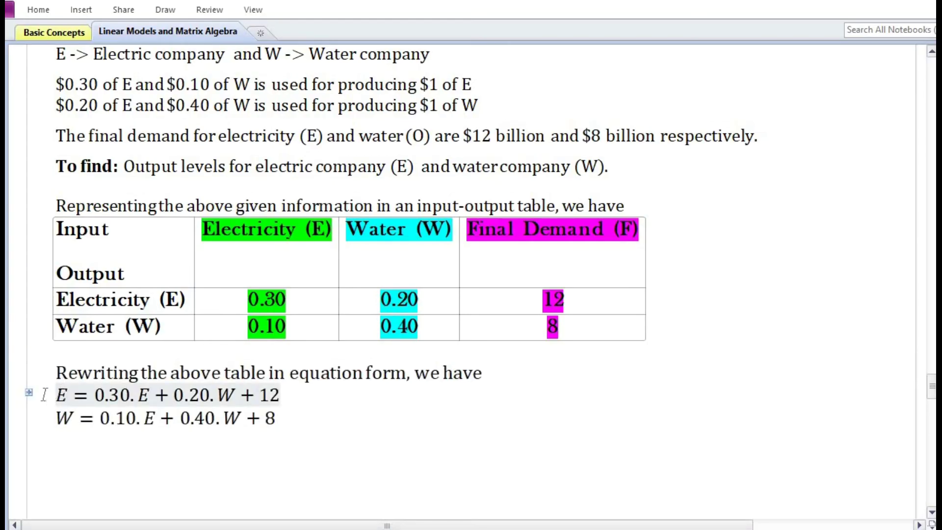
Step: Highlight the 0.30.E, 0.20.W, 0.10.E and 0.40.W terms of the two equations
triple_click(59, 395)
click(96, 398)
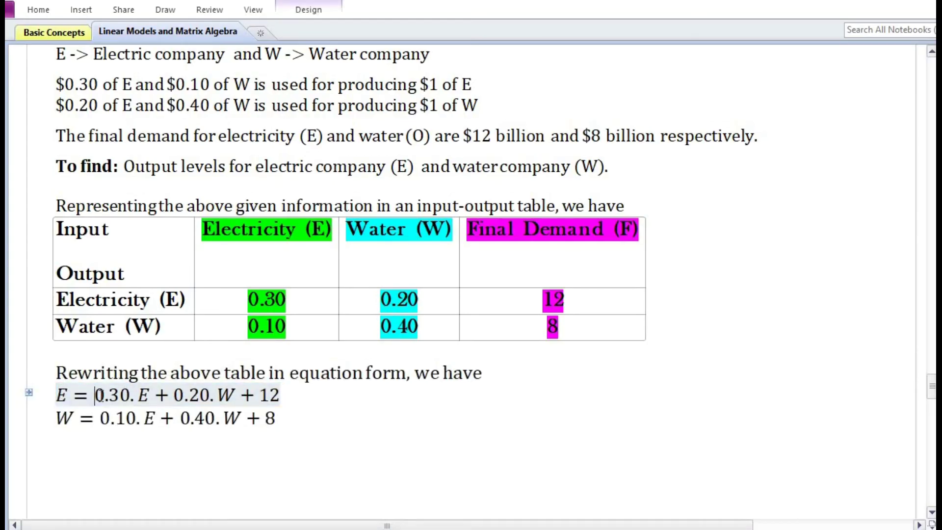
double_click(123, 395)
drag(148, 396, 152, 398)
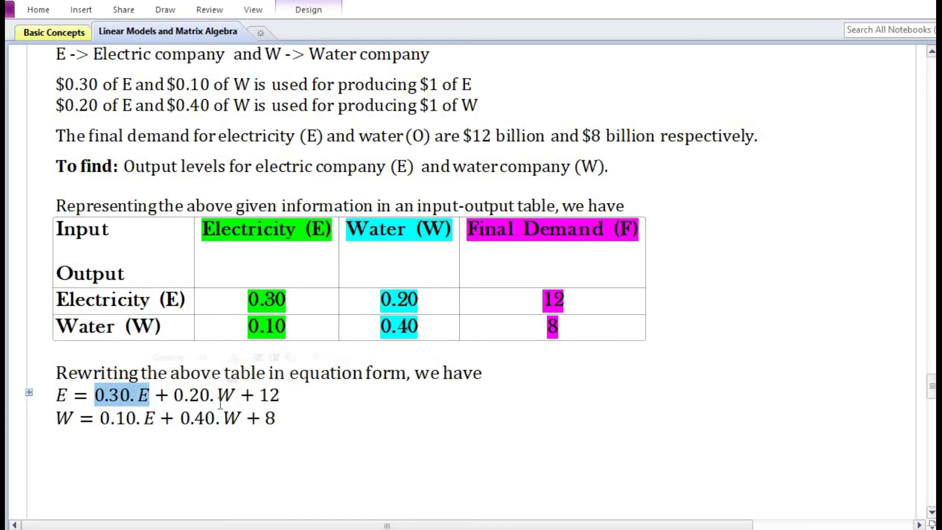
drag(174, 398, 281, 396)
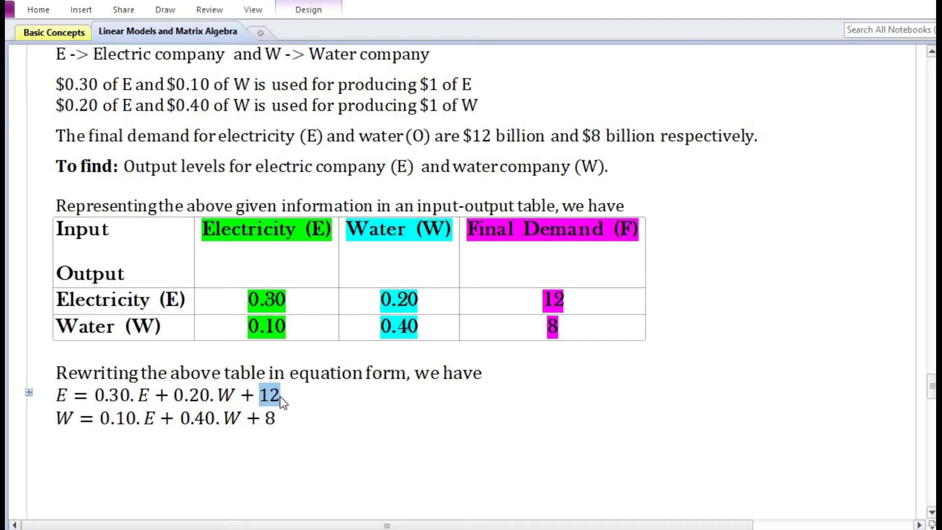
drag(55, 418, 78, 421)
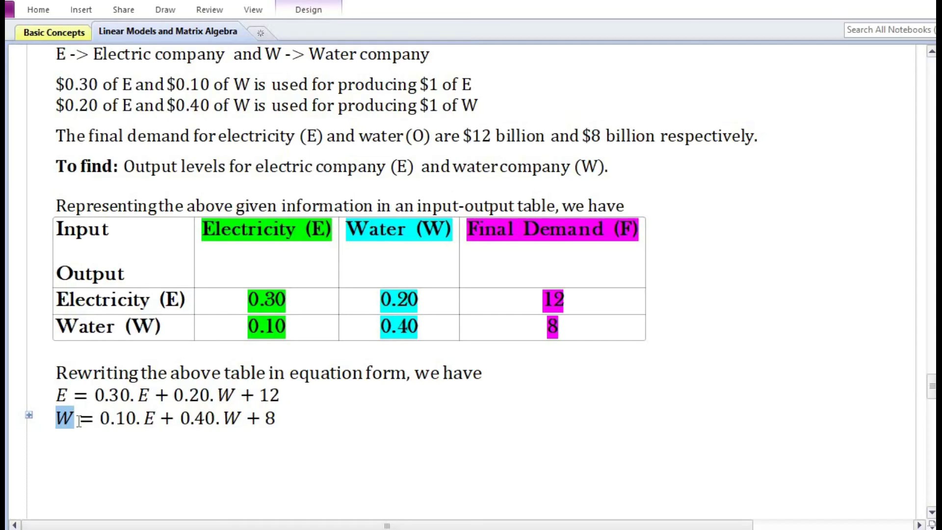
drag(100, 418, 156, 421)
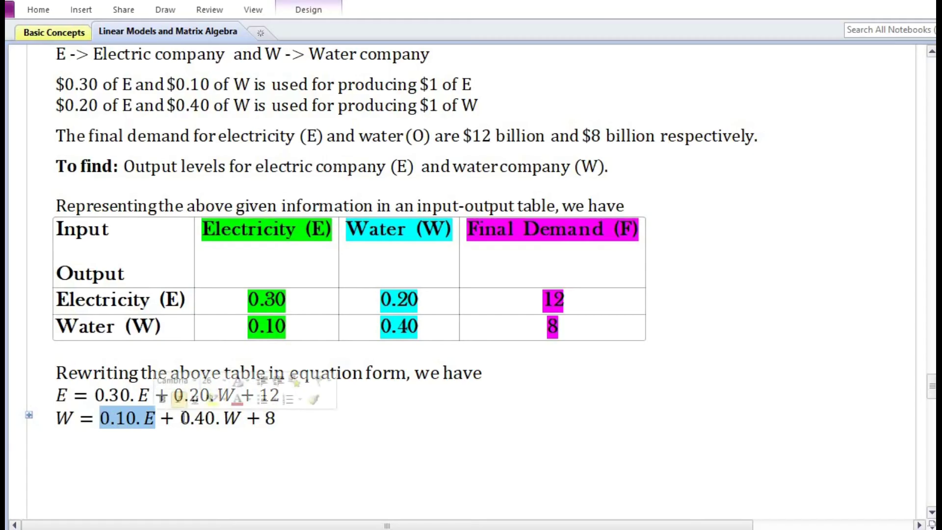
drag(180, 418, 277, 423)
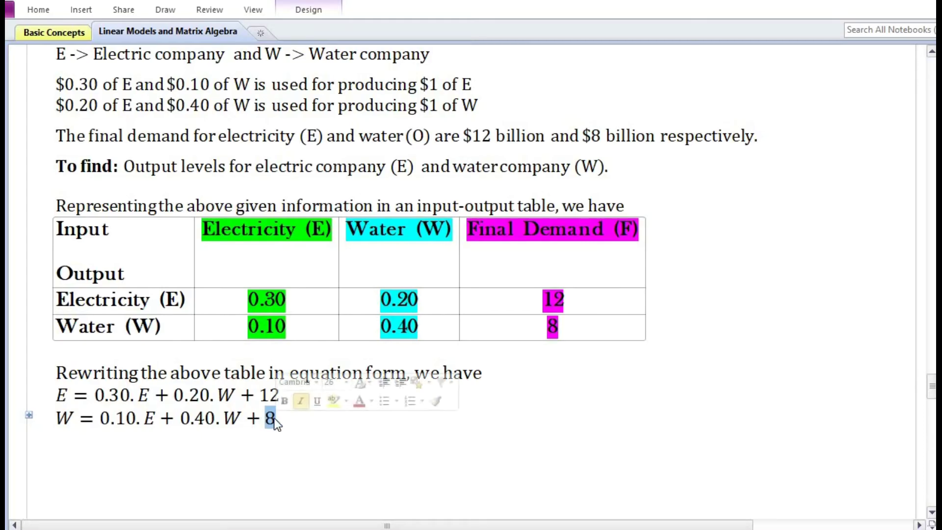
Step: Paste the matrix-form paragraph and equations below the equation form
click(187, 475)
scroll(81, 322, down, 3)
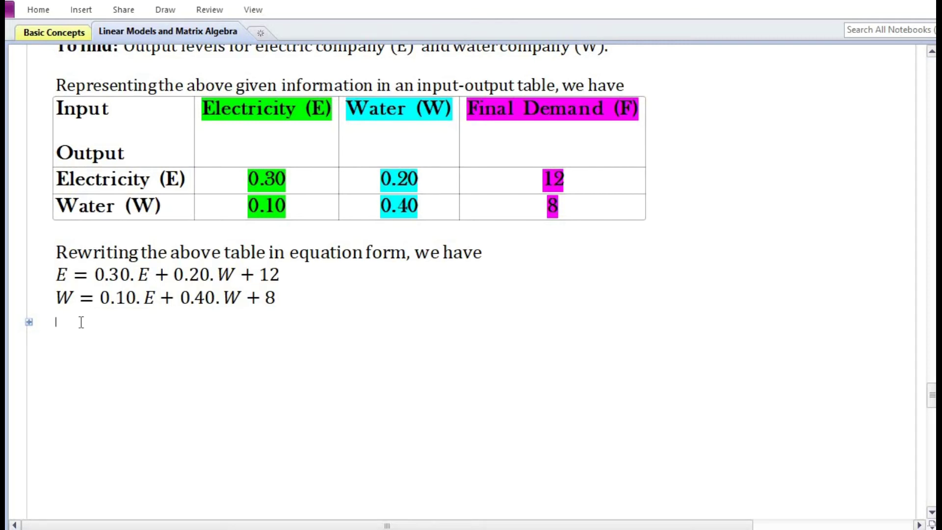
key(ctrl+v)
Step: Highlight the E, W vector, the 2×2 coefficient matrix and the 12, 8 demand vector
drag(57, 278, 88, 278)
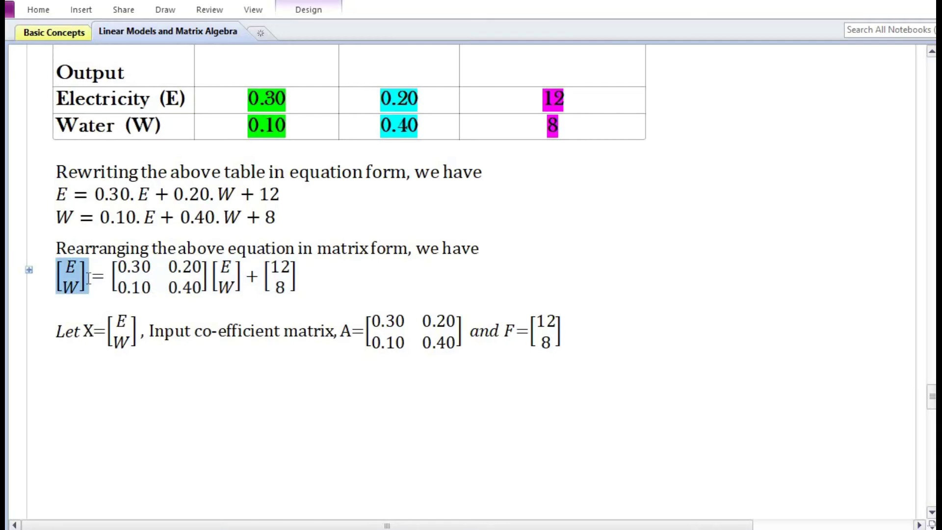
drag(109, 274, 204, 290)
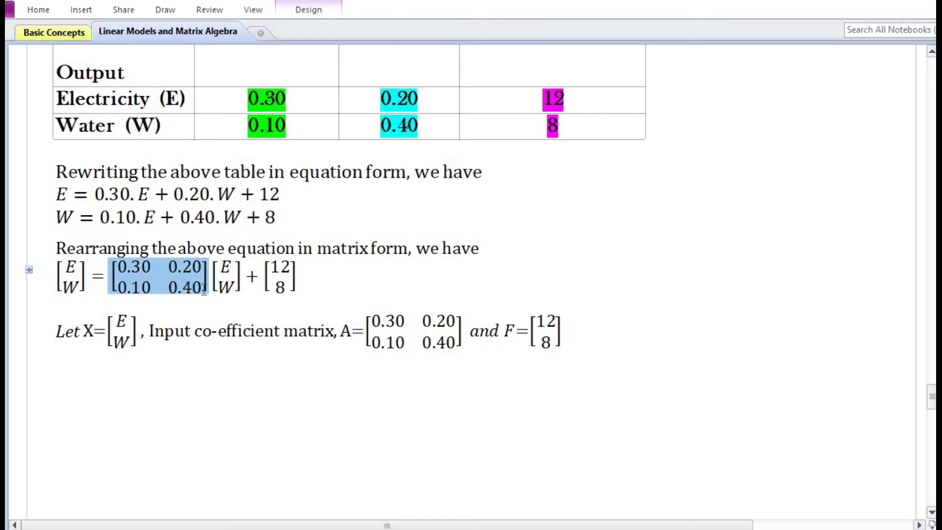
drag(264, 265, 292, 289)
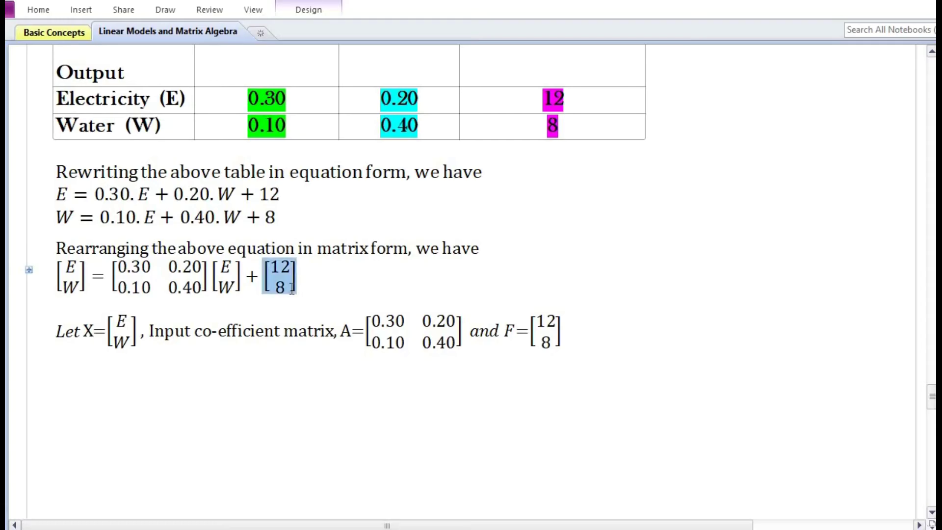
Step: Paste the notational form X = AX + F and the derivation lines below the Let X line
click(204, 373)
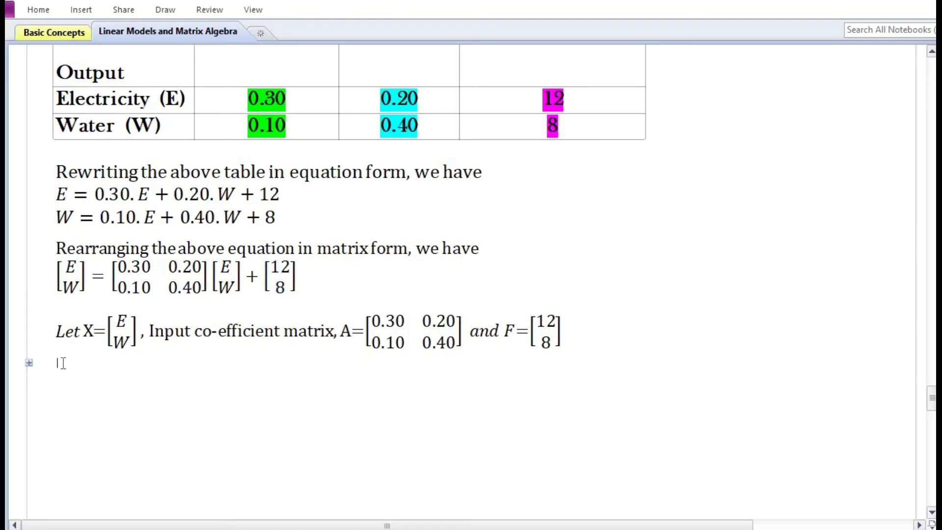
text(Rewriting the above in notational form, we have or, X = AX + F)
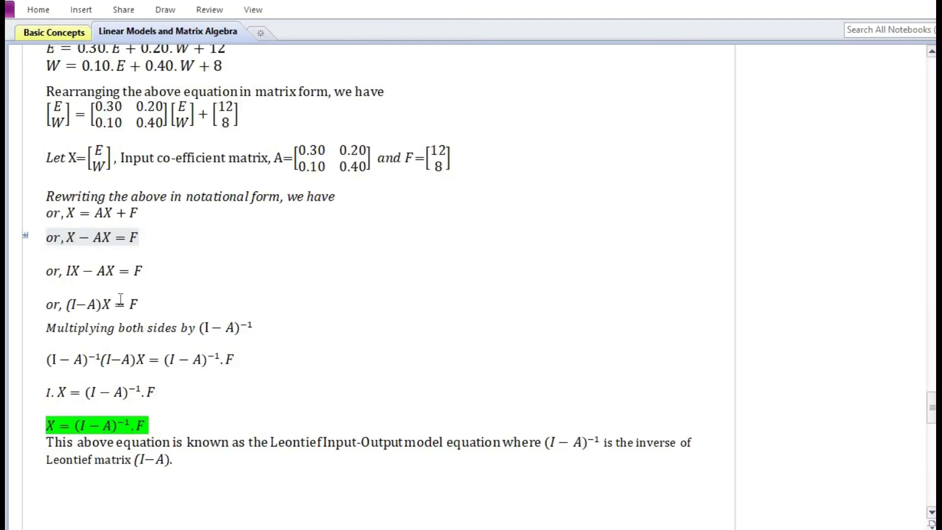
key(shift+Down)
key(shift+Down)
key(shift+Down)
key(shift+Down)
key(shift+Down)
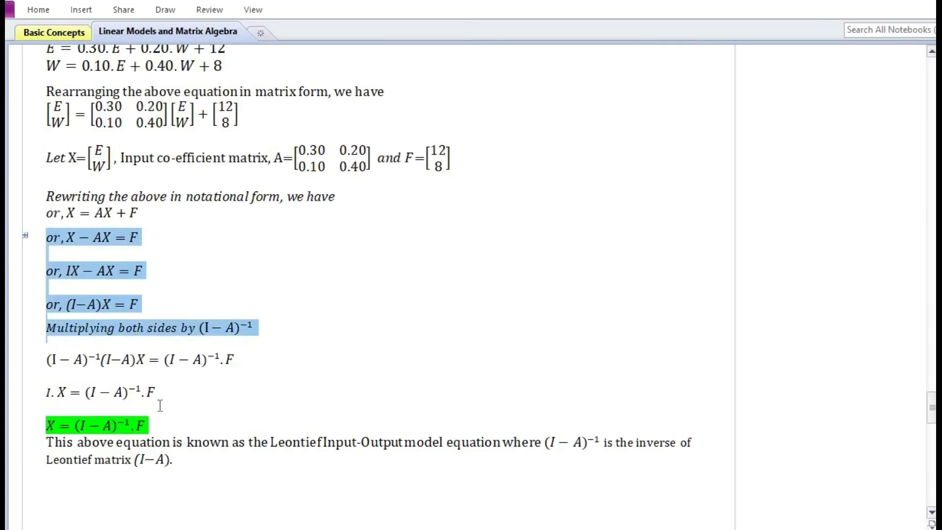
Step: Select the derivation lines, then highlight (I − A)⁻¹ in the final equation X = (I − A)⁻¹.F
key(shift+Down)
key(shift+Down)
key(shift+Down)
key(shift+Down)
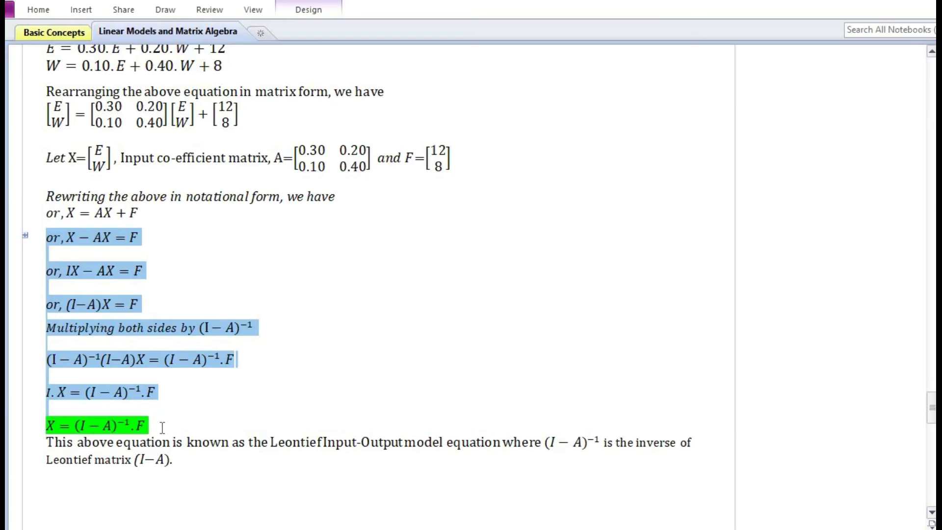
shift+click(162, 426)
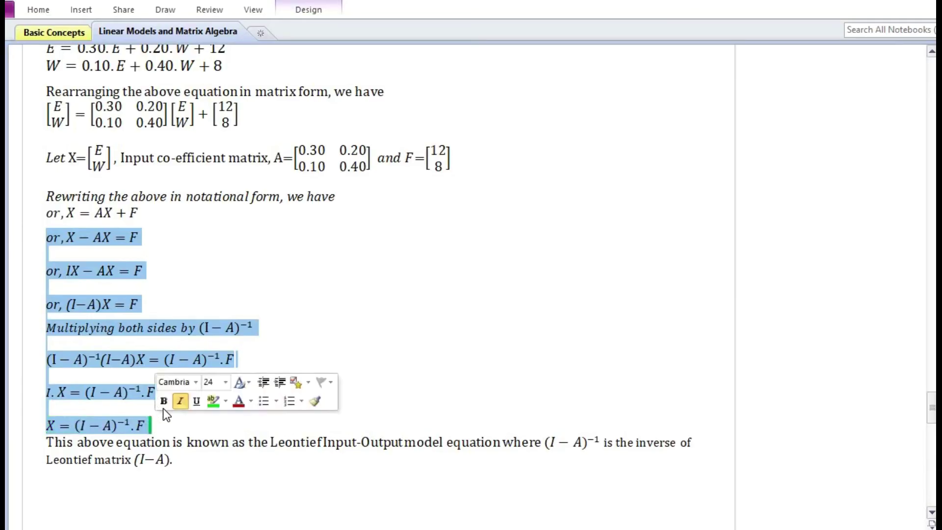
click(161, 425)
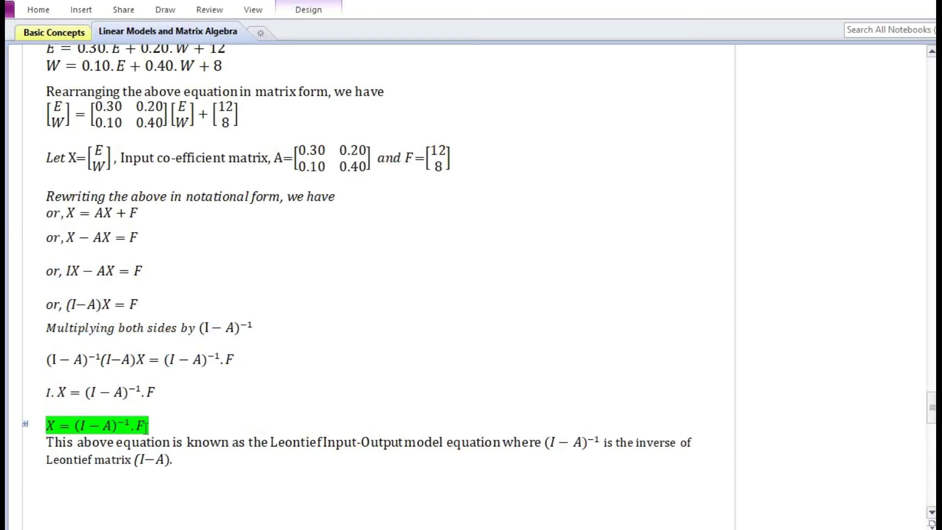
drag(146, 426, 38, 425)
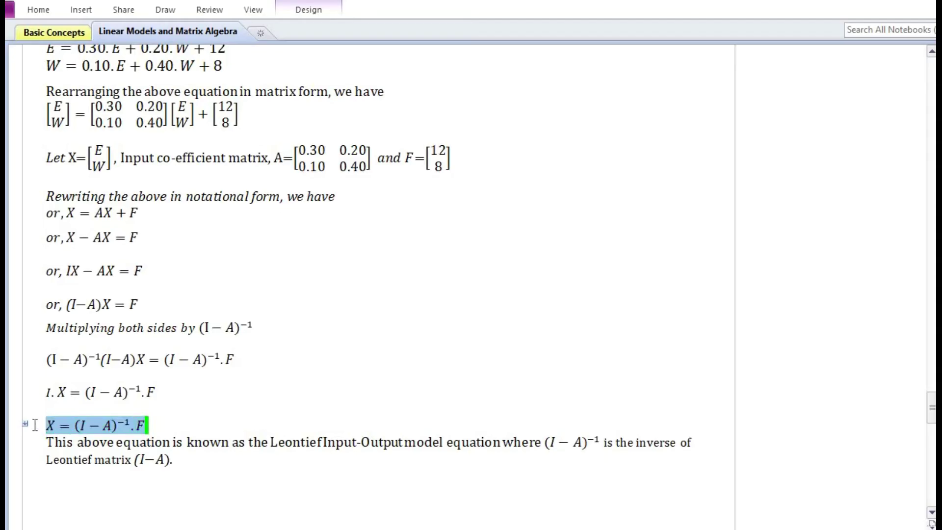
click(156, 446)
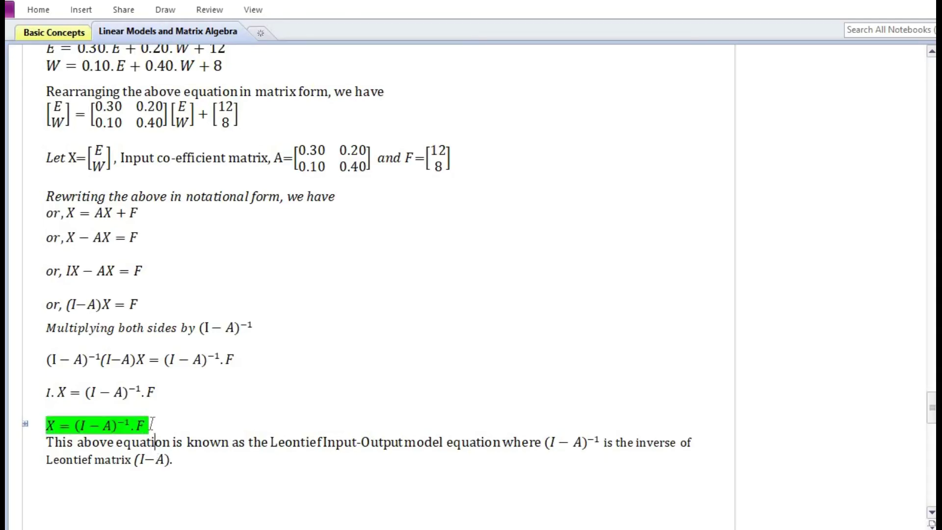
drag(83, 425, 115, 428)
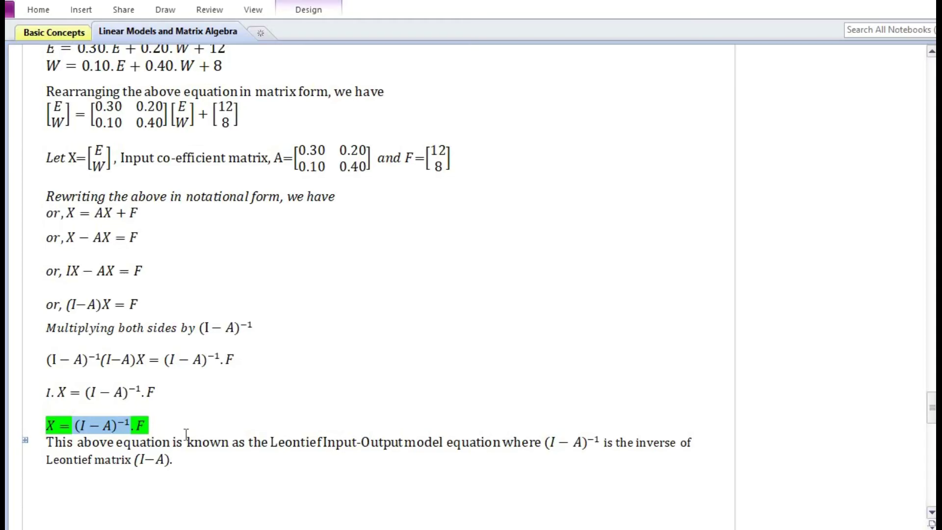
scroll(186, 434, down, 3)
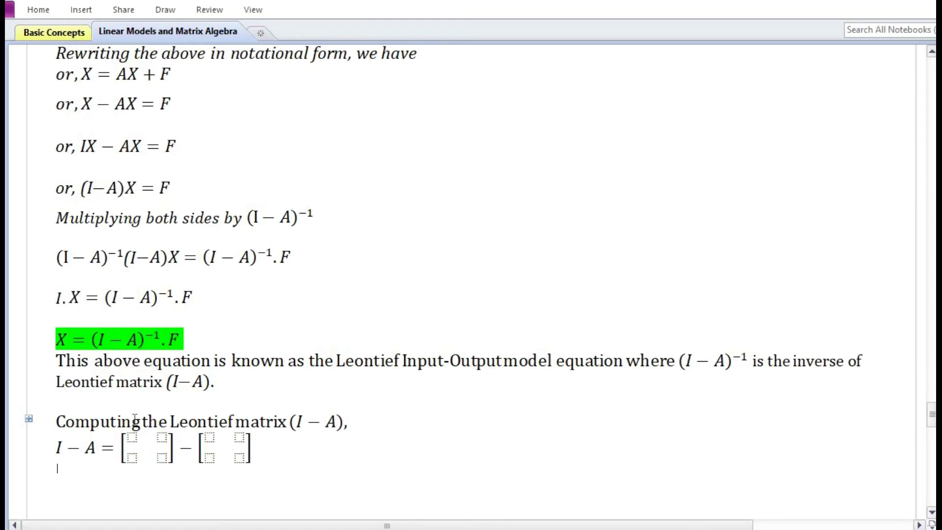
Step: Enter 0.70, −0.20, −0.10 and 0.60 into the I − A result matrix
scroll(140, 446, up, 3)
drag(366, 165, 458, 166)
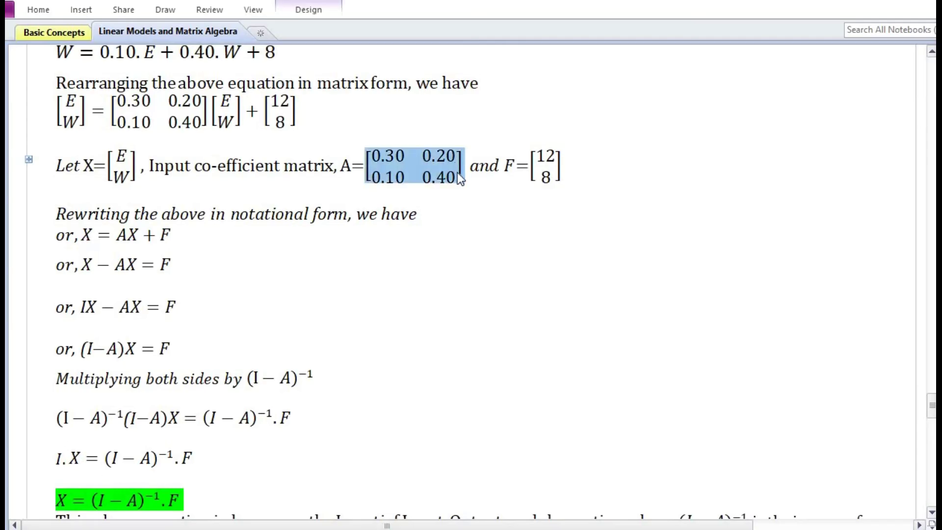
scroll(457, 172, down, 7)
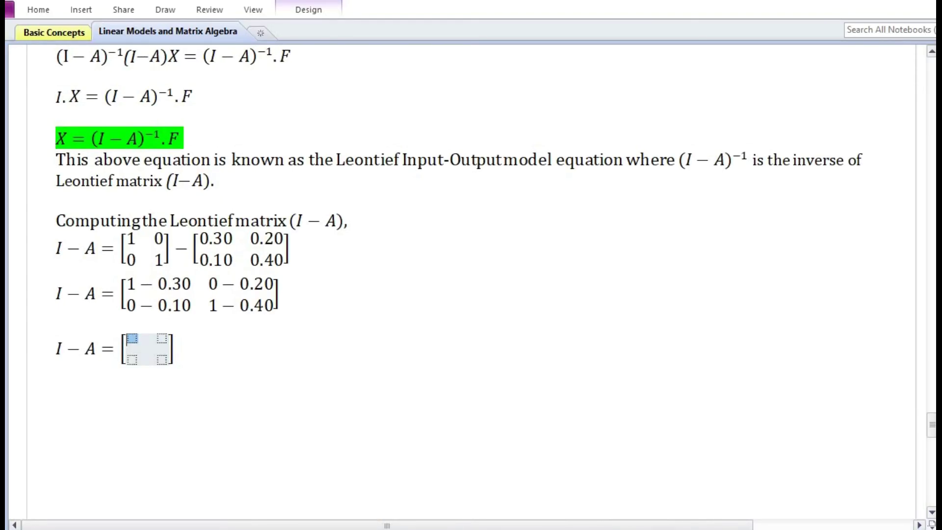
text(0.70)
key(Right)
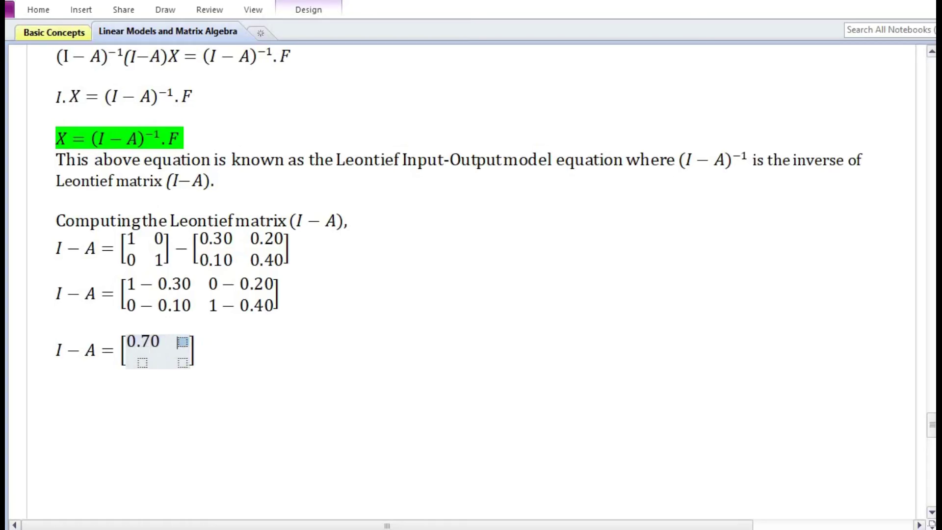
text(-0.20)
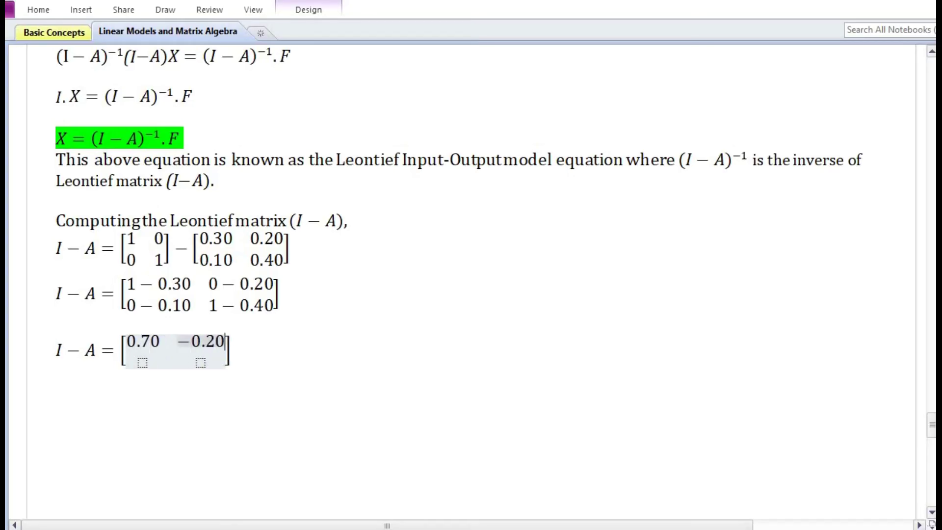
key(Right)
text(-0)
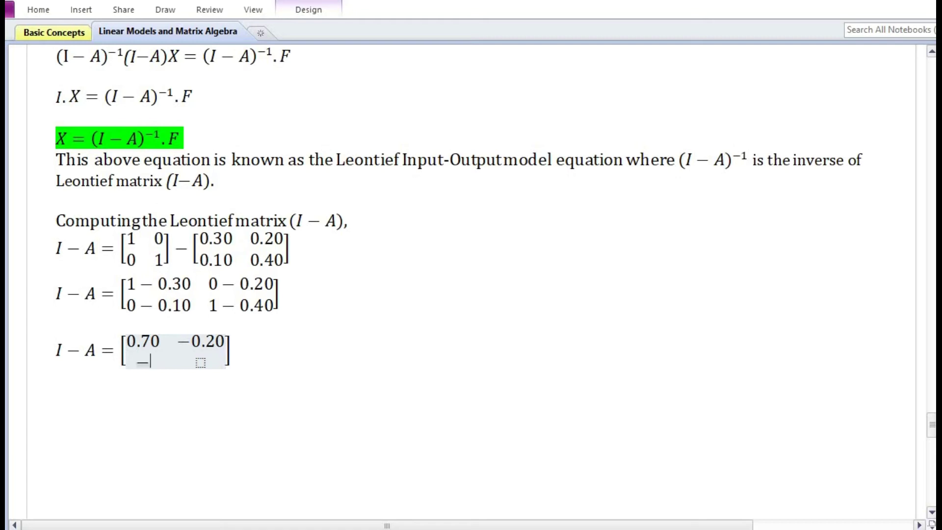
text(.10)
key(Right)
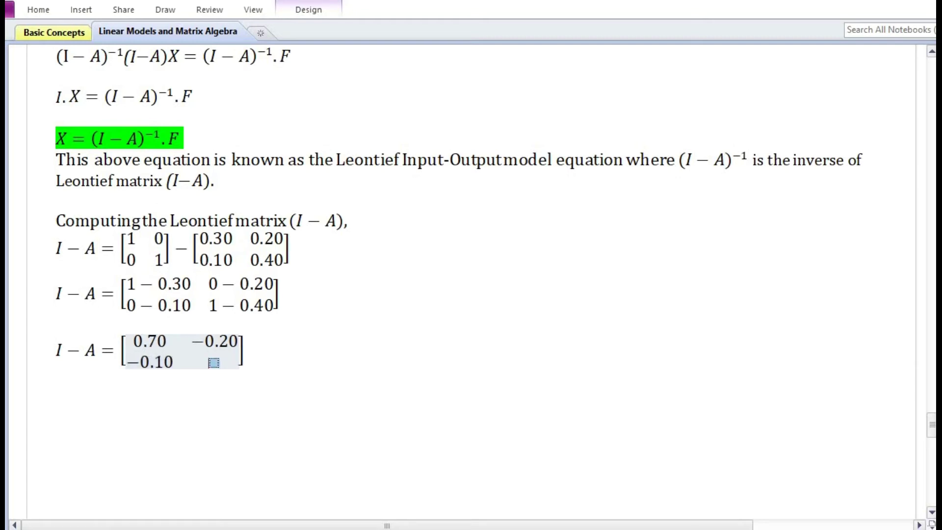
text(0.60)
click(64, 141)
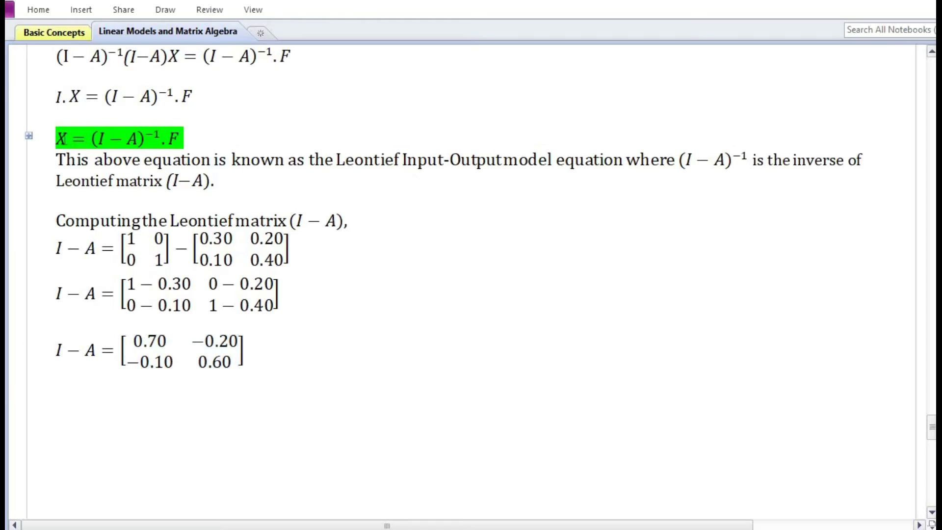
Step: Highlight (I − A)⁻¹ in the inverse formula equation
drag(157, 140, 57, 141)
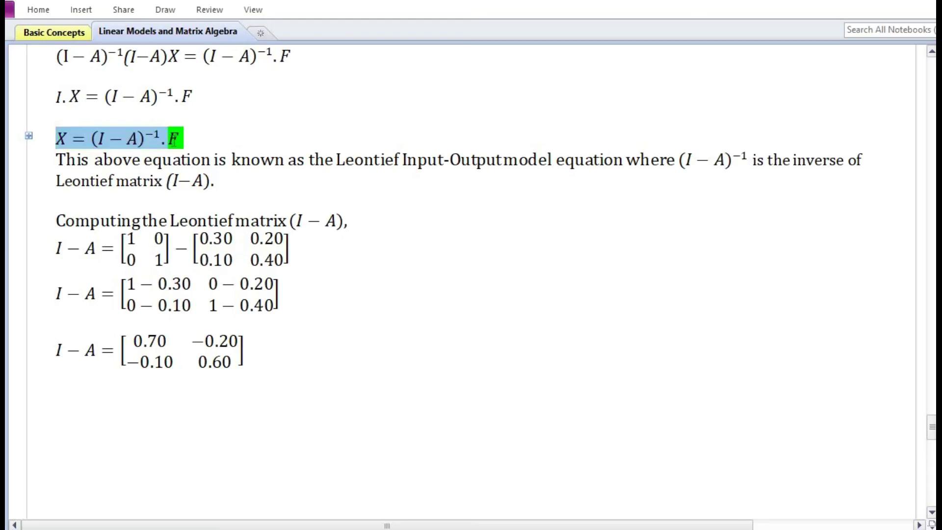
click(59, 143)
drag(59, 141, 187, 140)
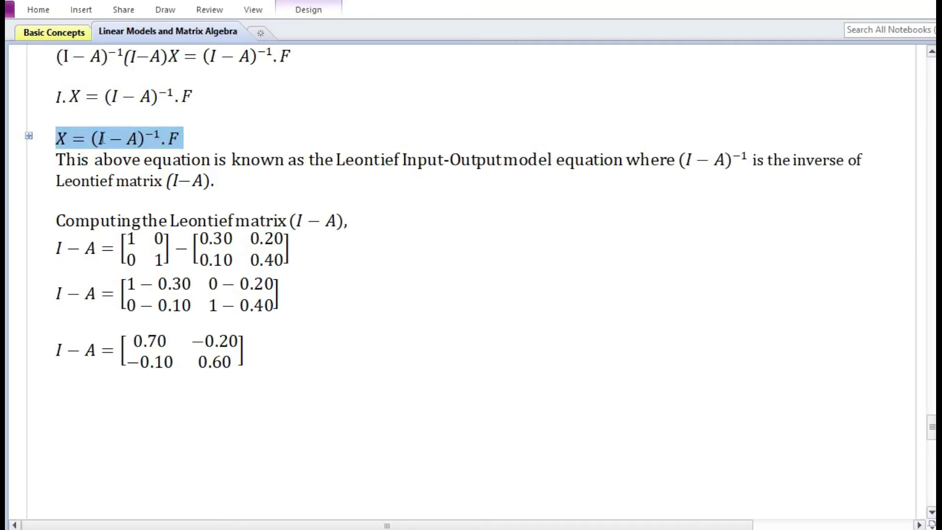
click(117, 140)
drag(93, 139, 132, 140)
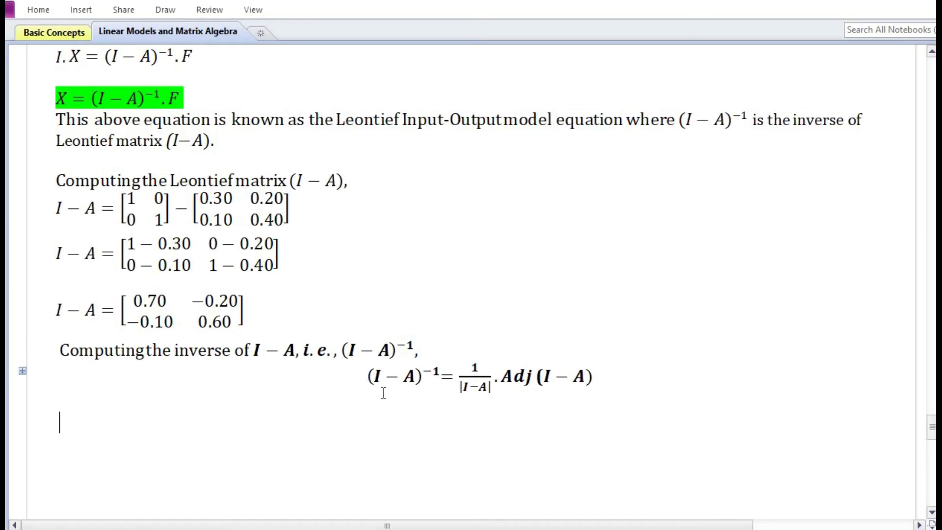
Step: Highlight the |I−A| denominator of the inverse formula, then place the caret after the formula
click(435, 369)
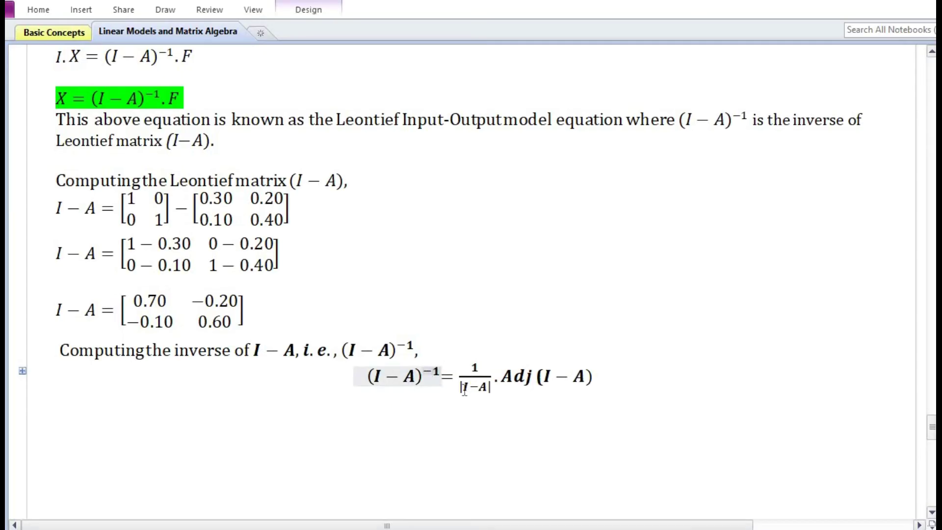
drag(461, 388, 489, 388)
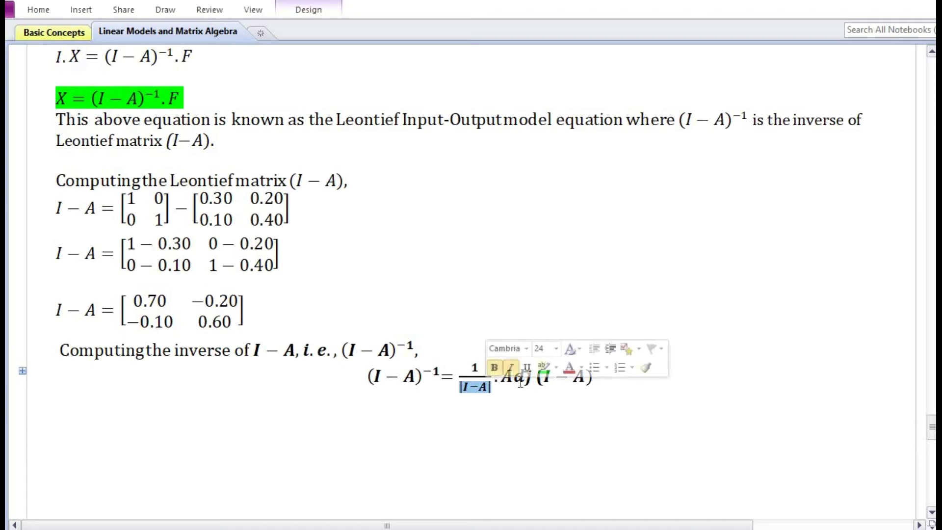
click(513, 377)
click(604, 380)
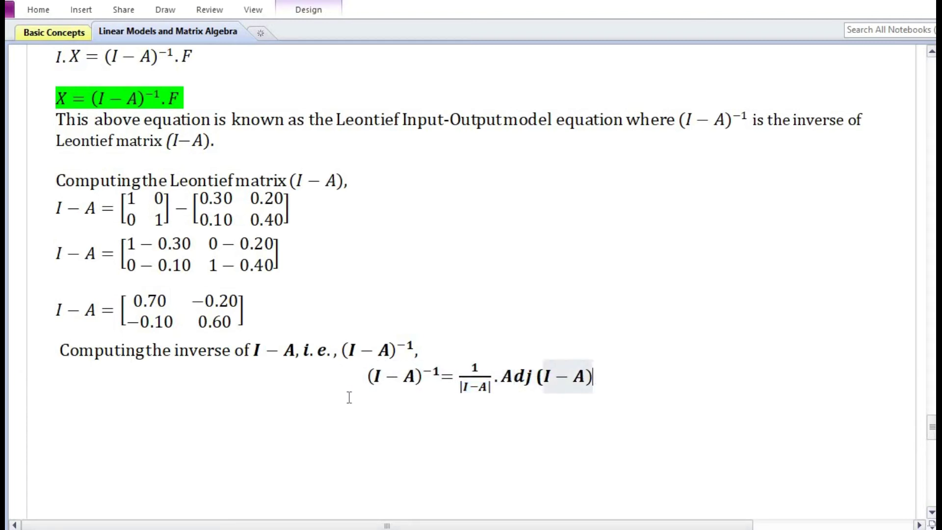